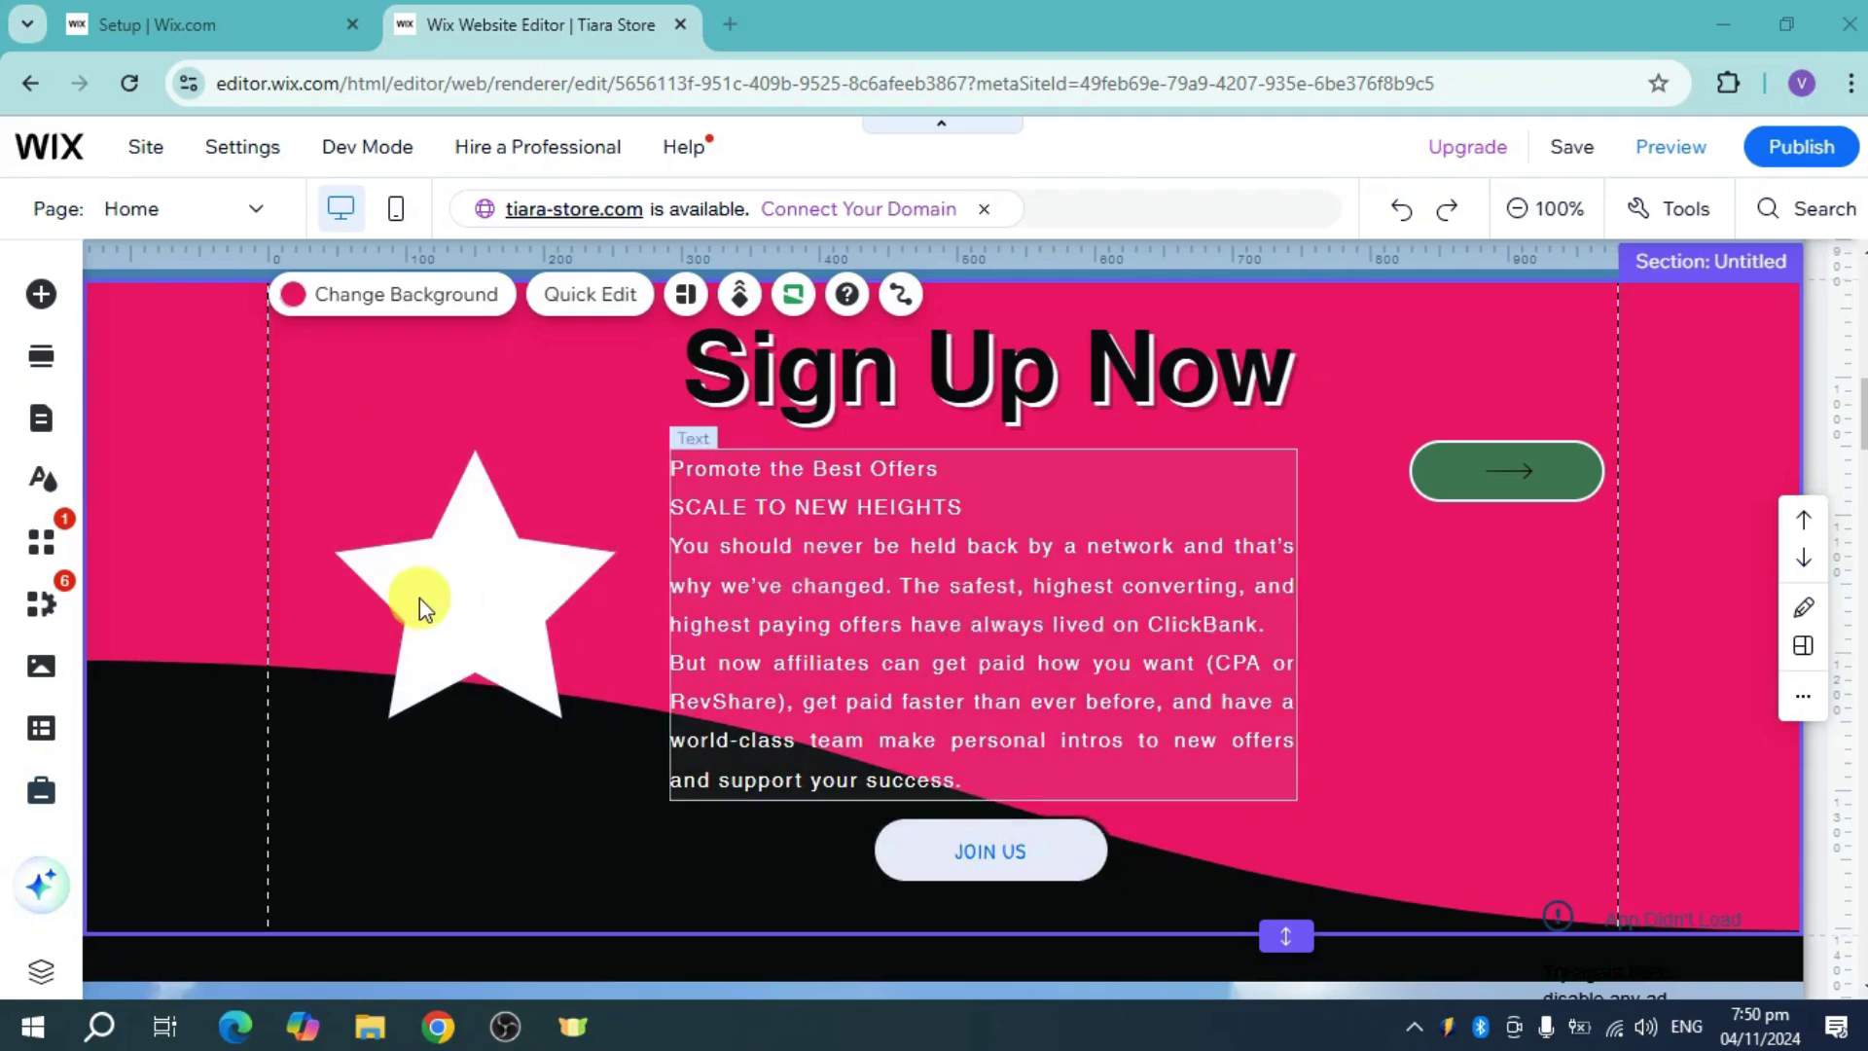
# Shrink the white star by its bottom-right handle, then enlarge it to a moderate size
pyautogui.click(489, 596)
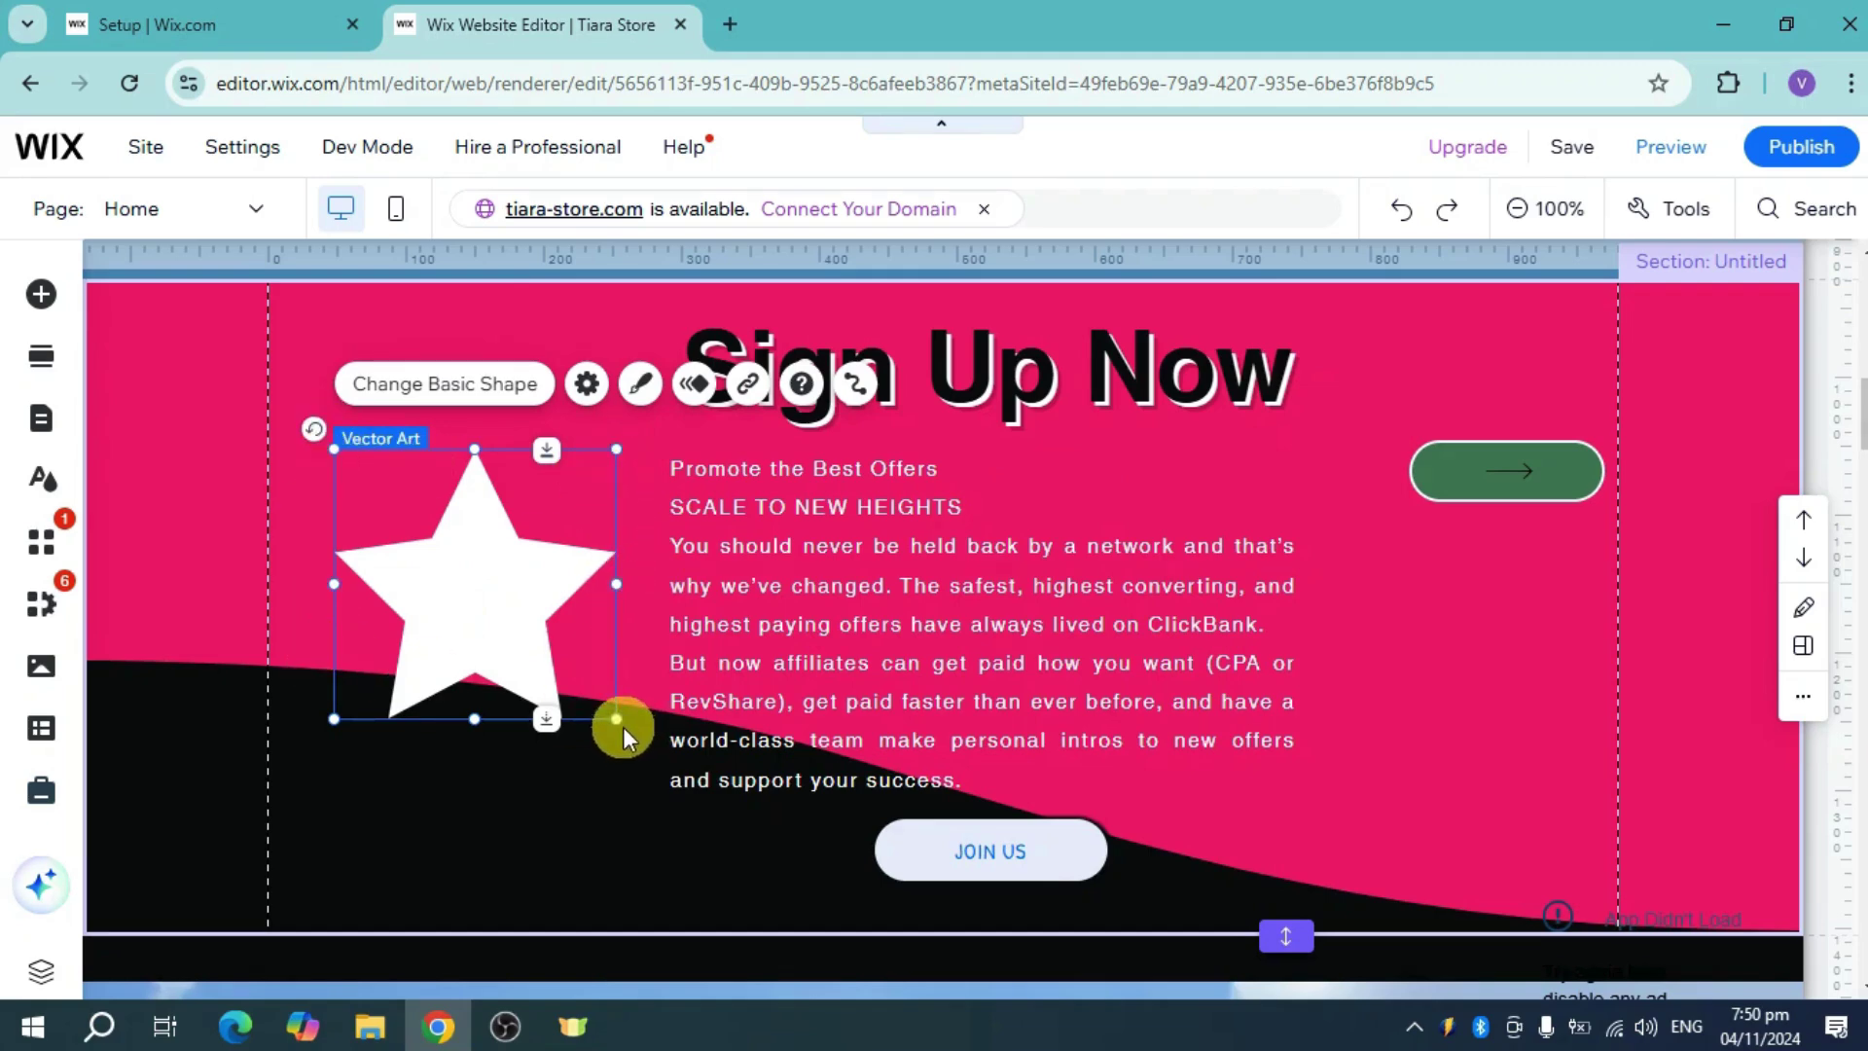
pyautogui.moveTo(612, 719); pyautogui.dragTo(478, 587)
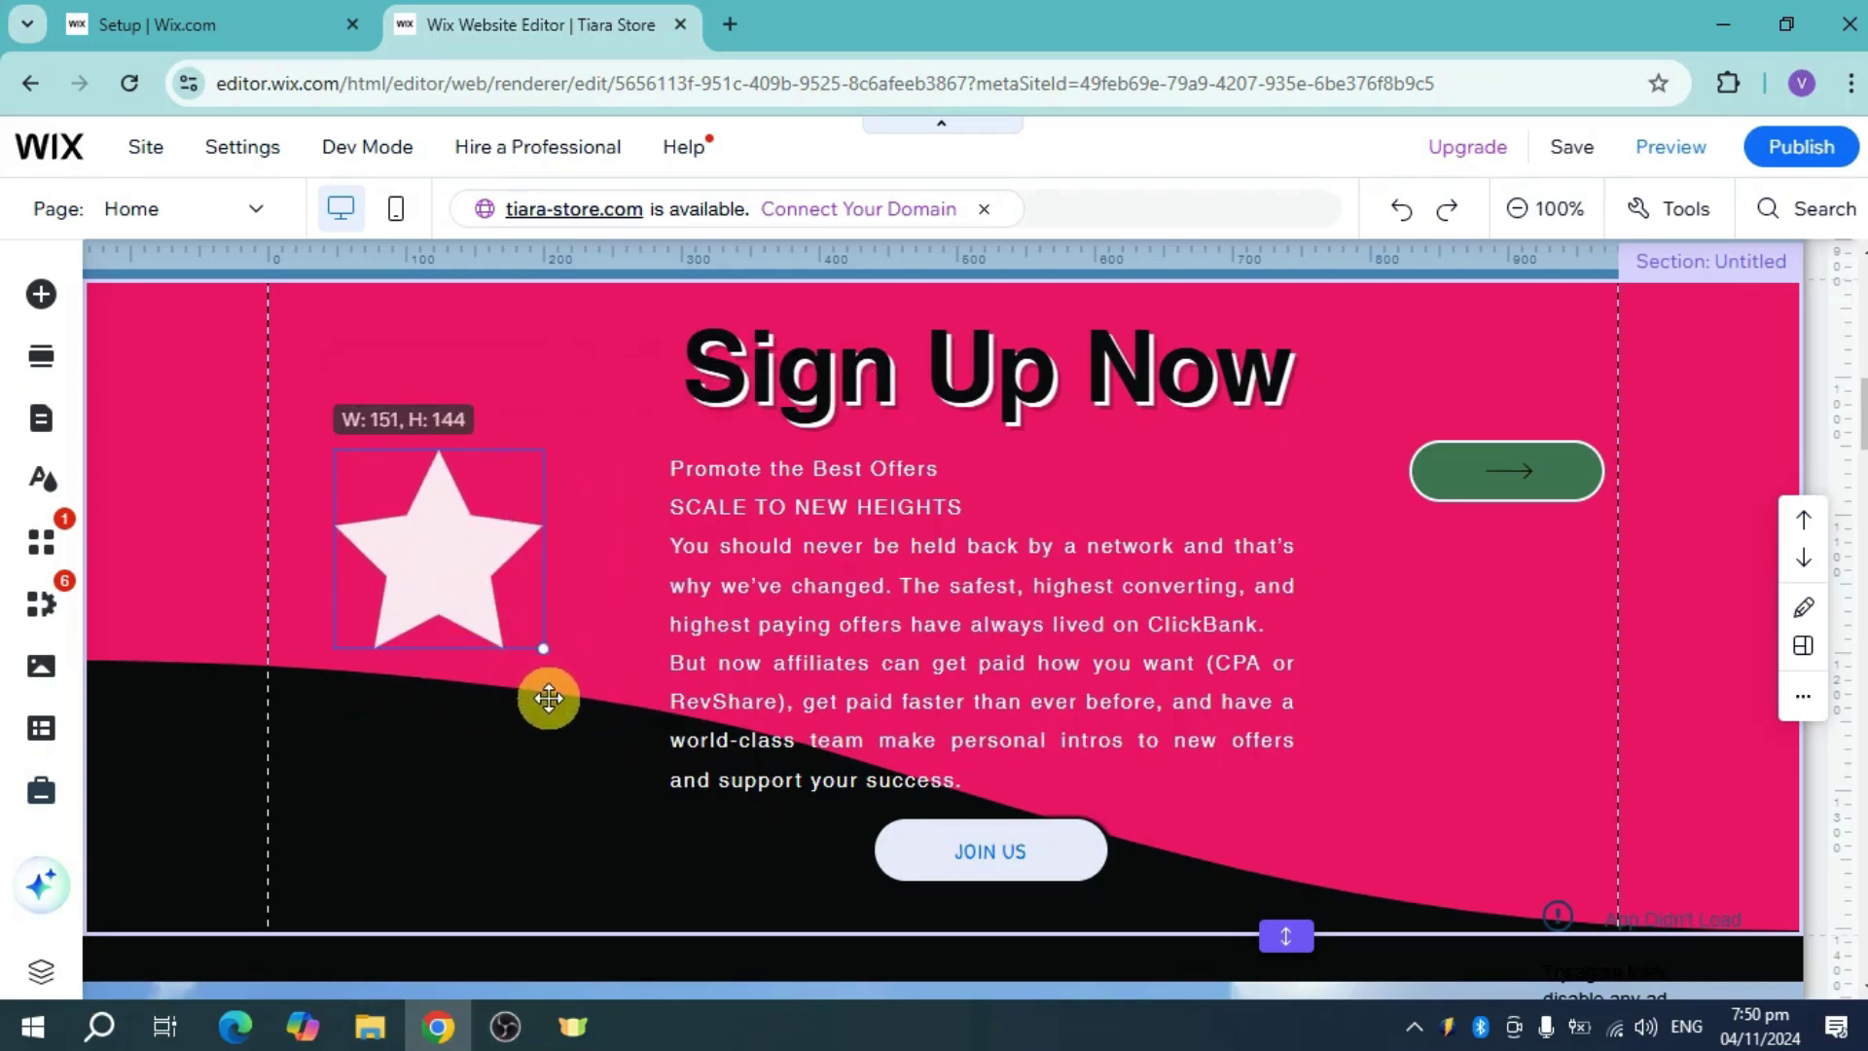
pyautogui.moveTo(517, 671); pyautogui.dragTo(546, 697)
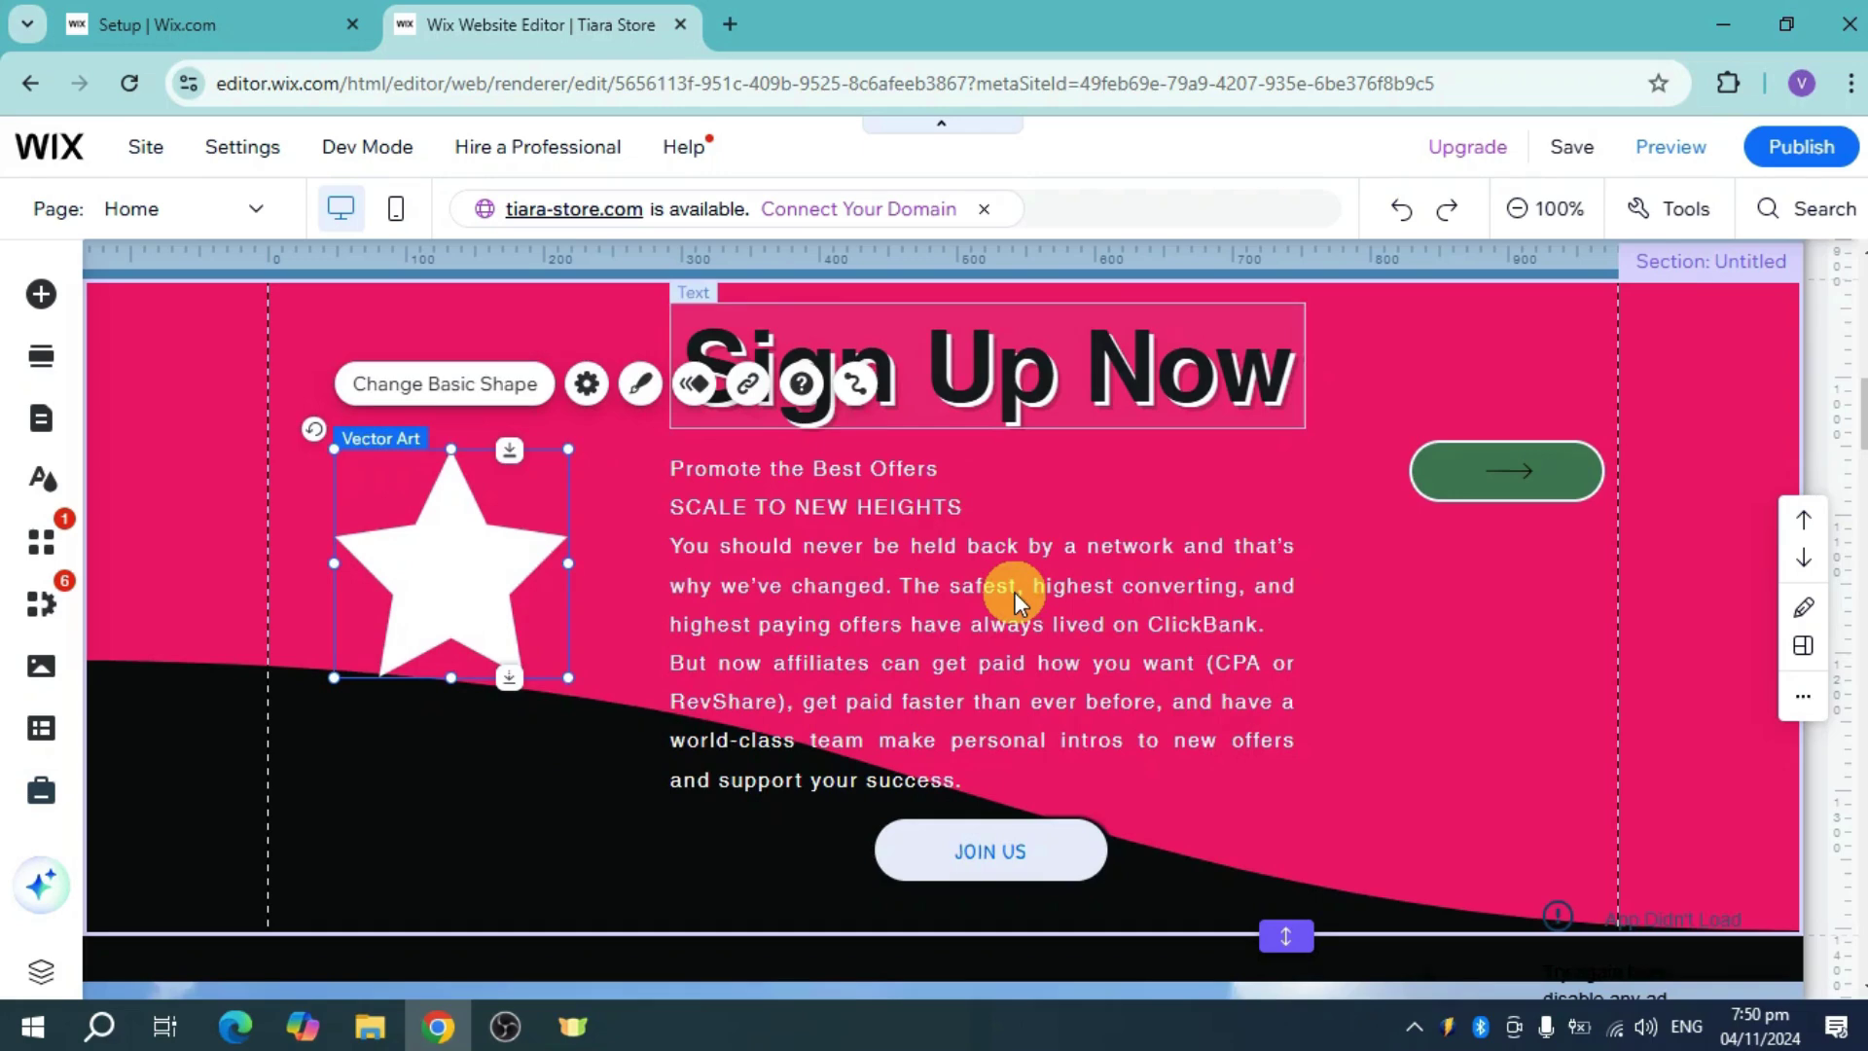
# Drag the corner handle of the 'best offers' paragraph box to change its width and height
pyautogui.click(1200, 748)
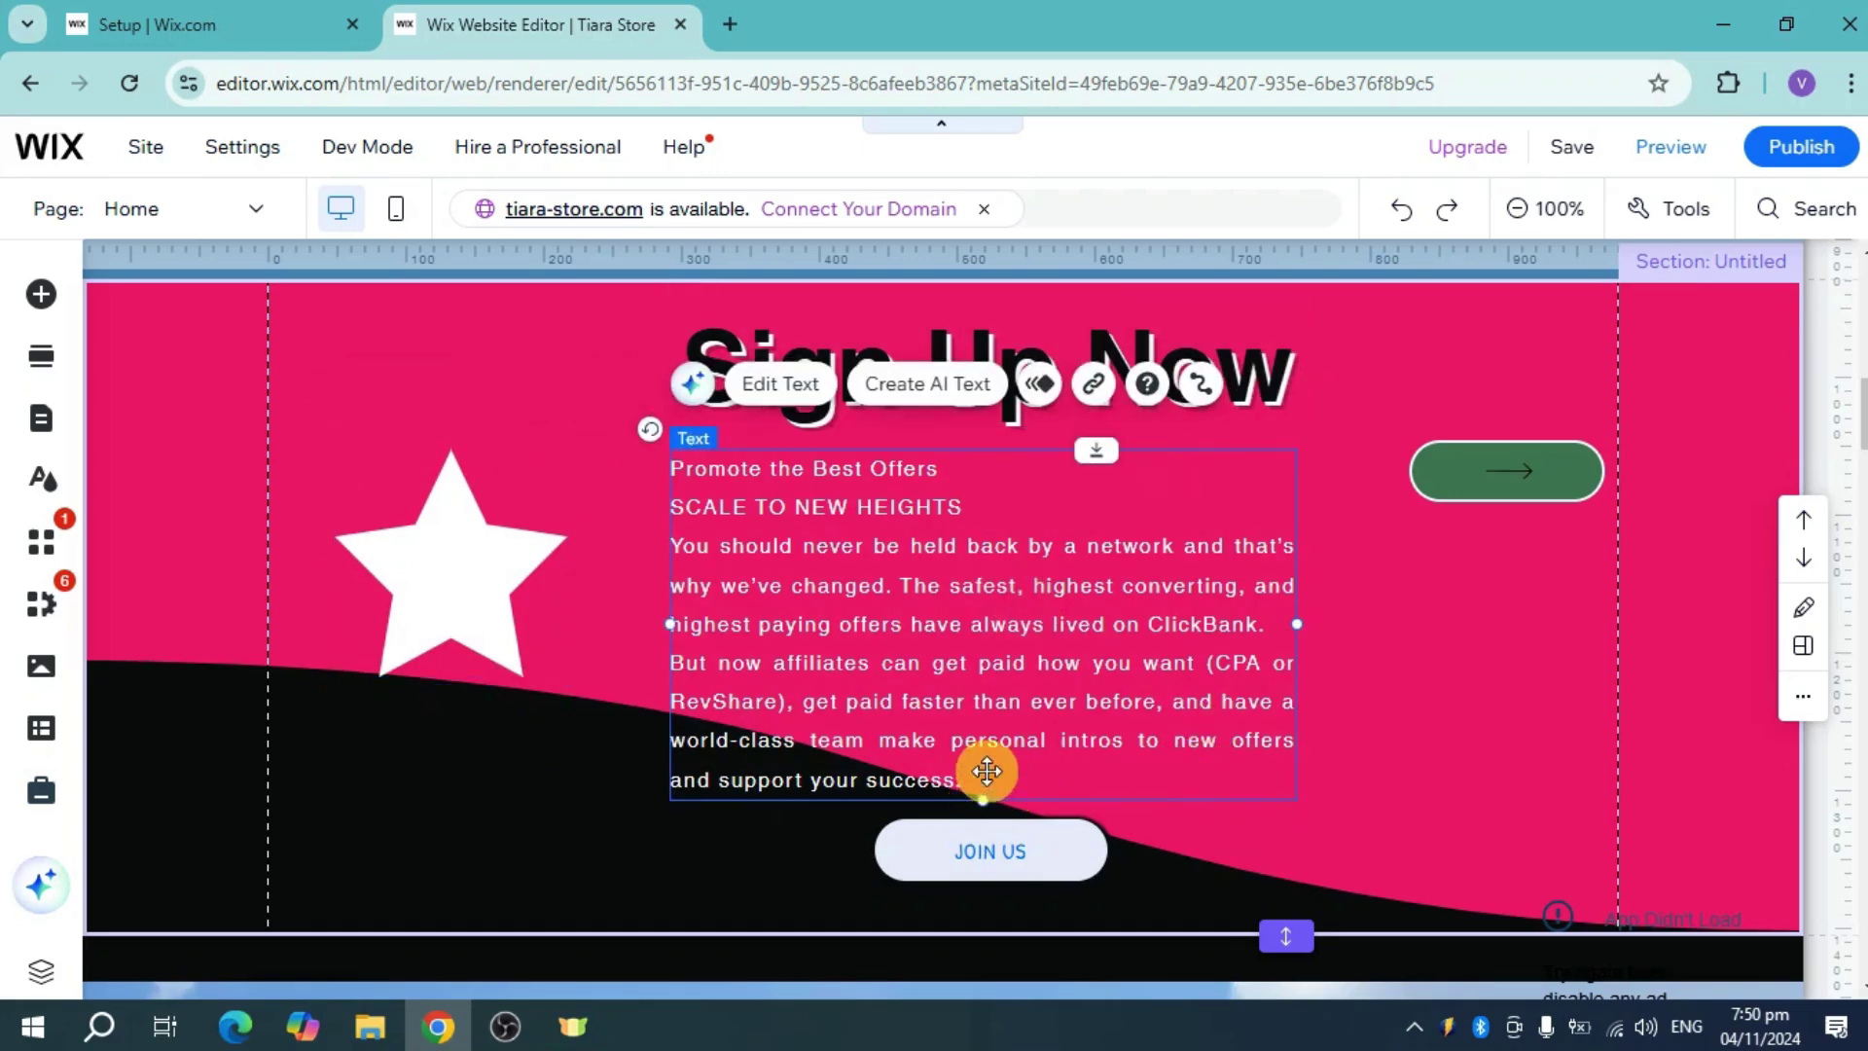
pyautogui.moveTo(987, 771)
pyautogui.mouseDown()
pyautogui.moveTo(995, 680)
pyautogui.moveTo(981, 792)
pyautogui.moveTo(994, 673)
pyautogui.moveTo(1114, 715)
pyautogui.mouseUp()
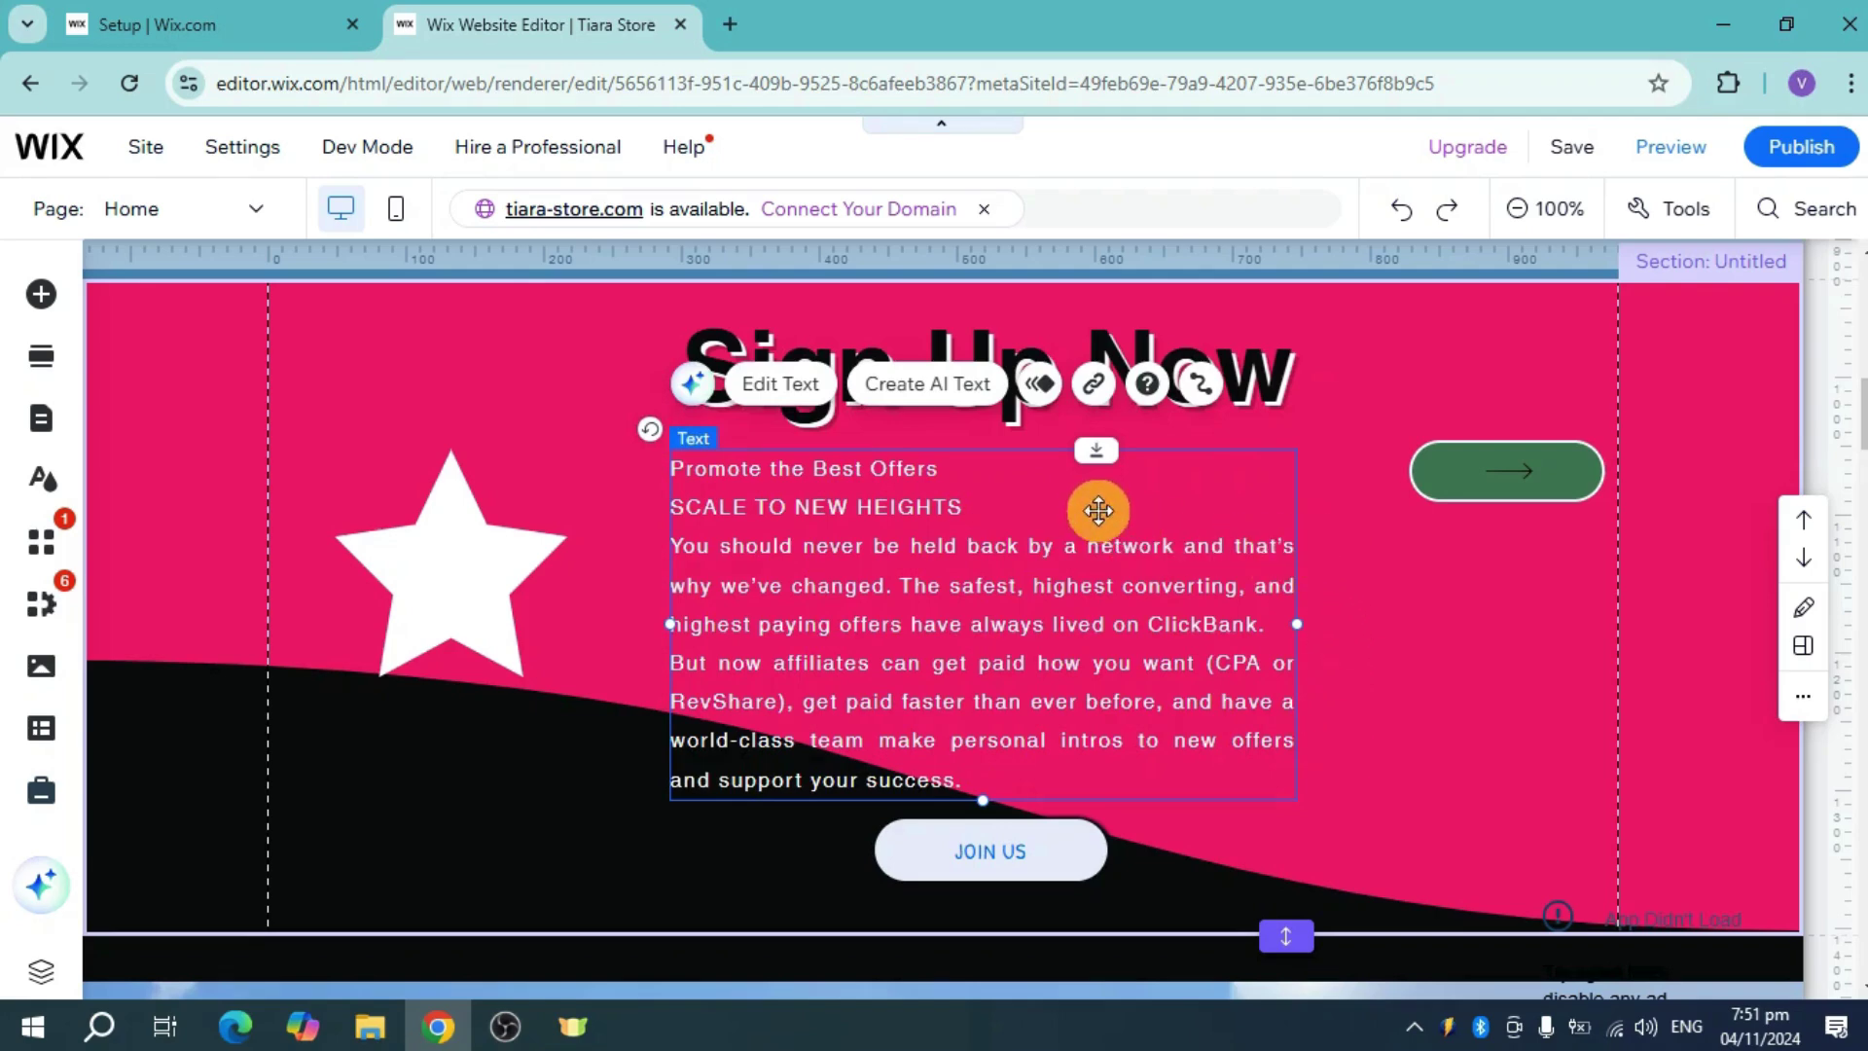
# Drag the green arrow button's corner handle inward to shorten it slightly
pyautogui.click(1461, 502)
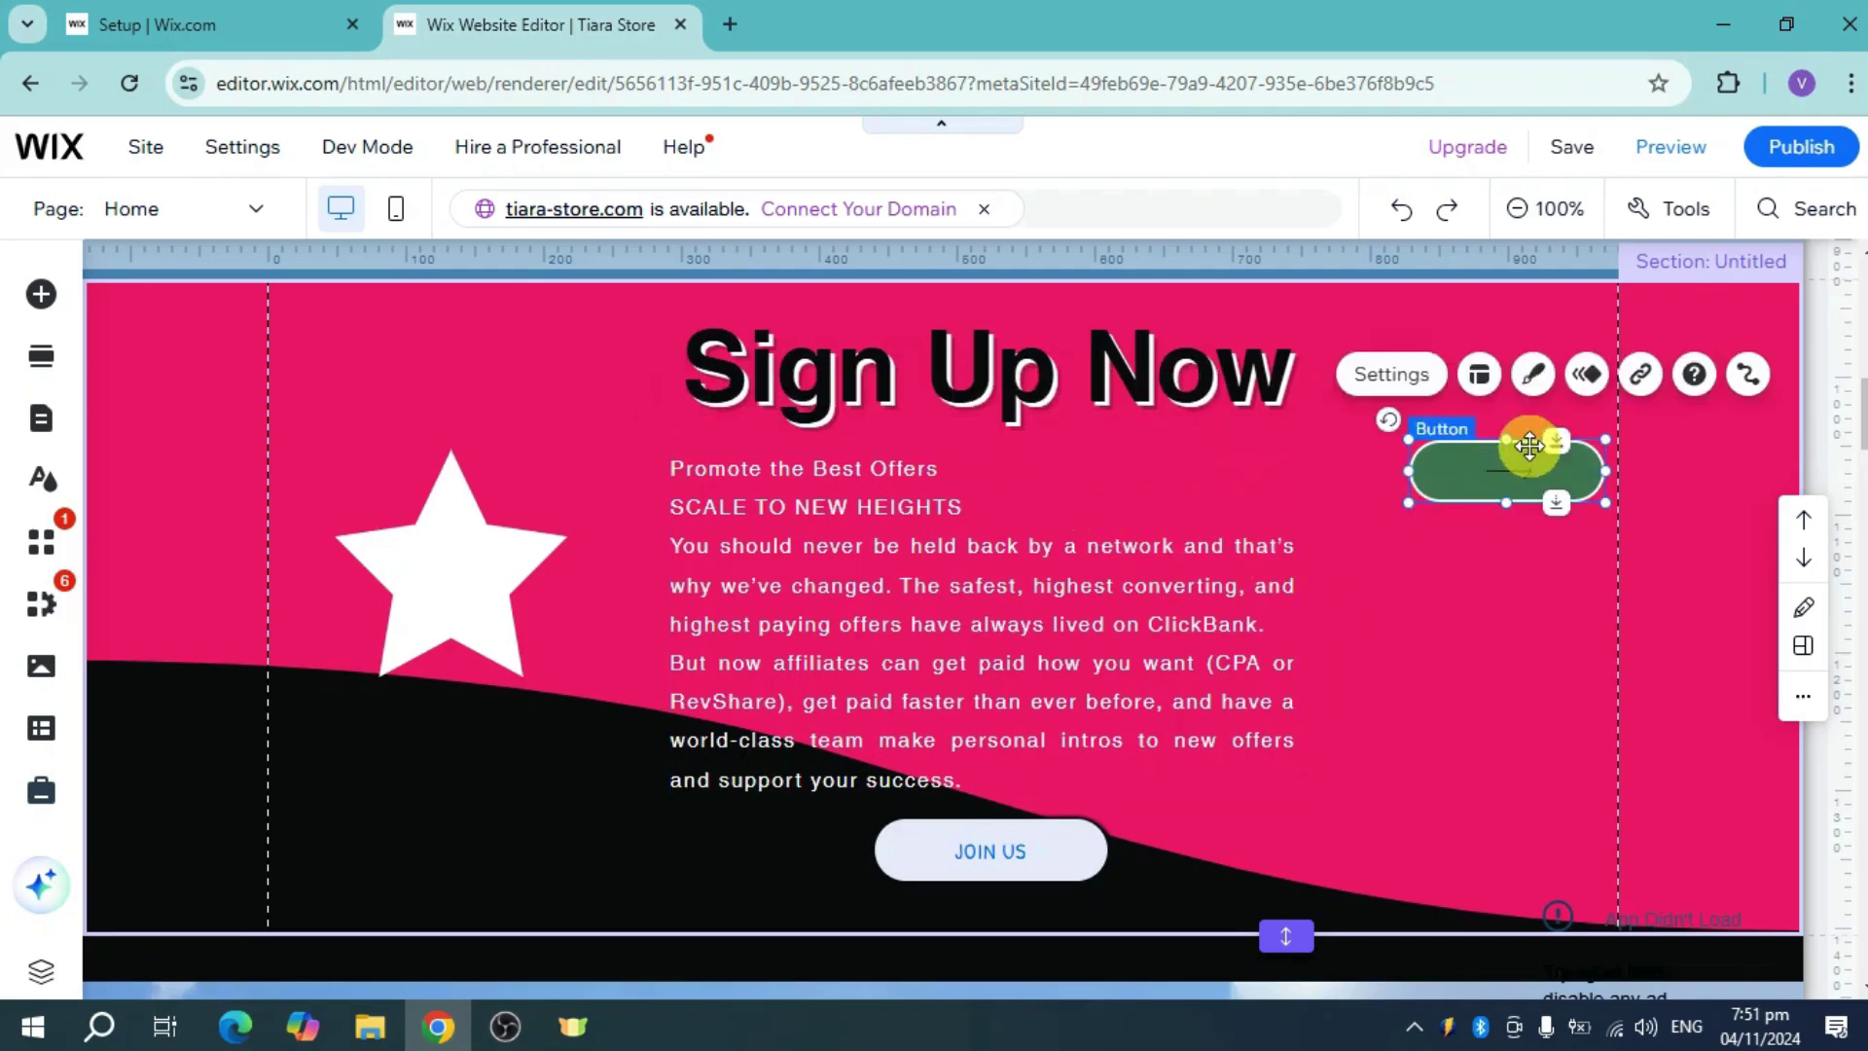
pyautogui.moveTo(1605, 437)
pyautogui.mouseDown()
pyautogui.moveTo(1538, 473)
pyautogui.moveTo(1592, 452)
pyautogui.mouseUp()
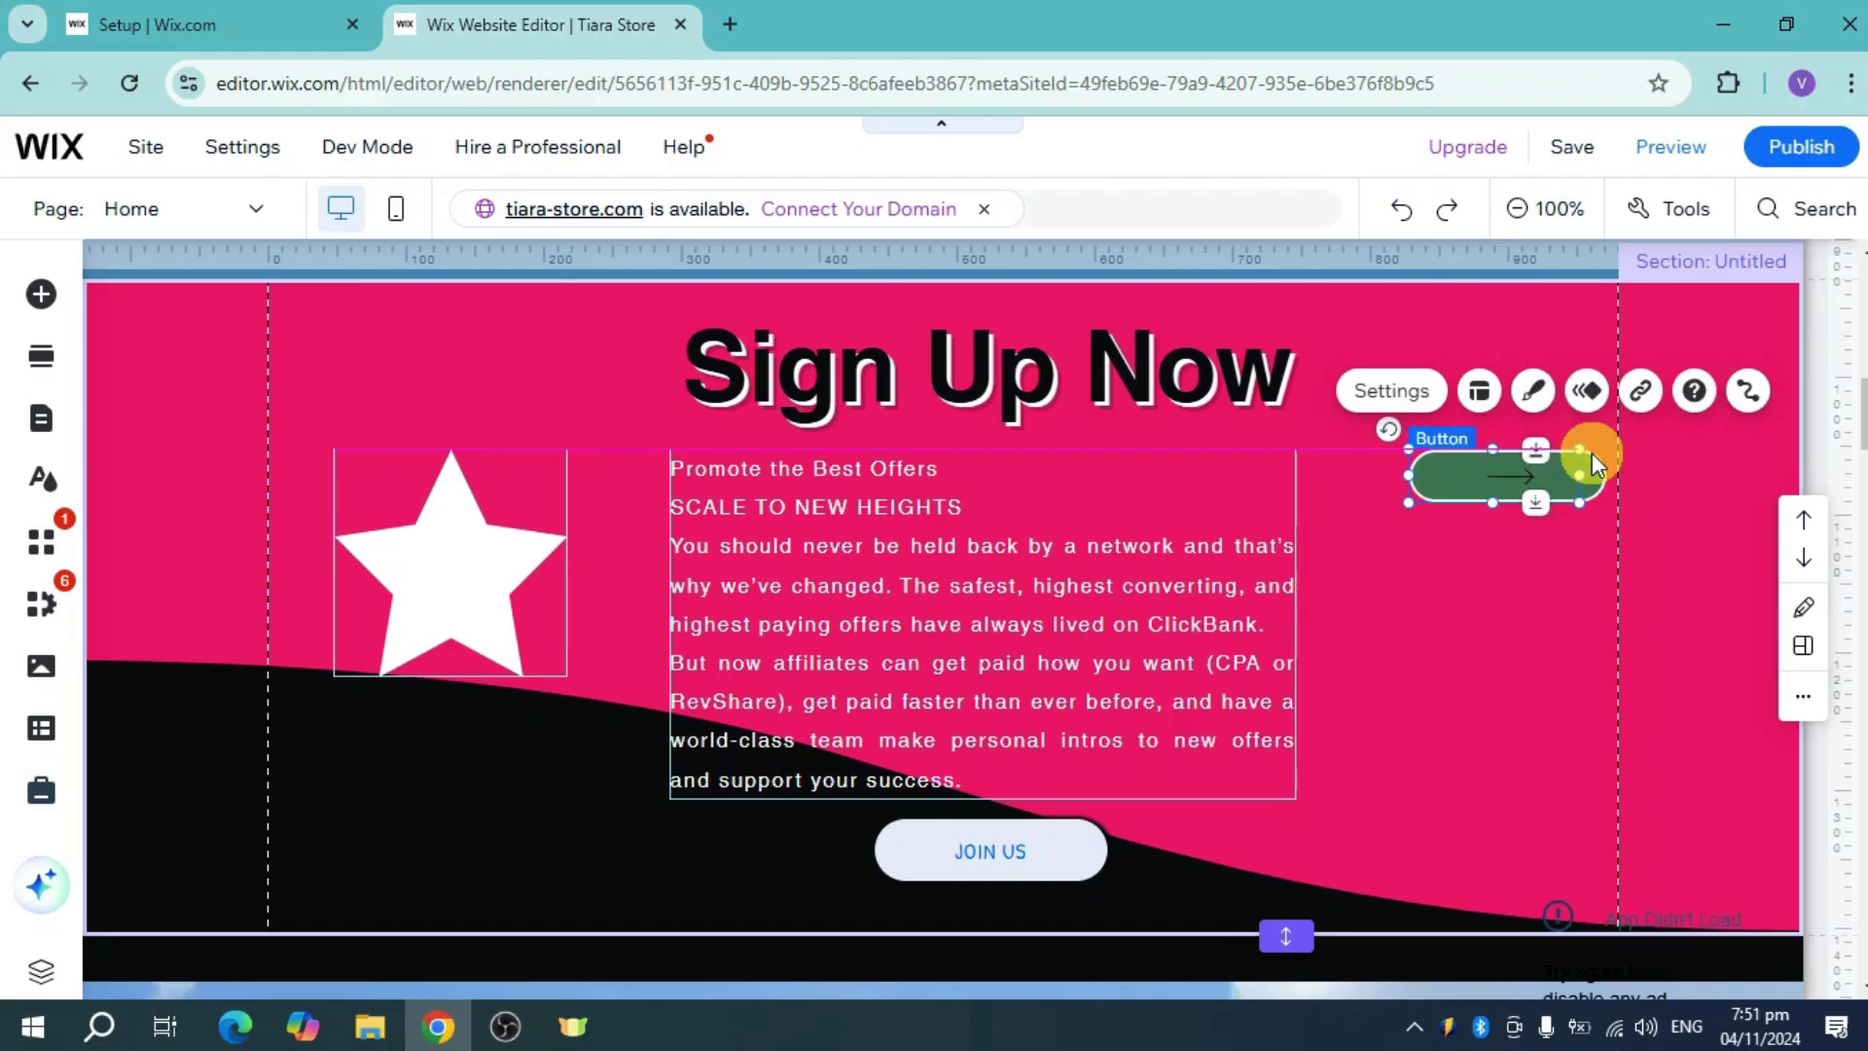